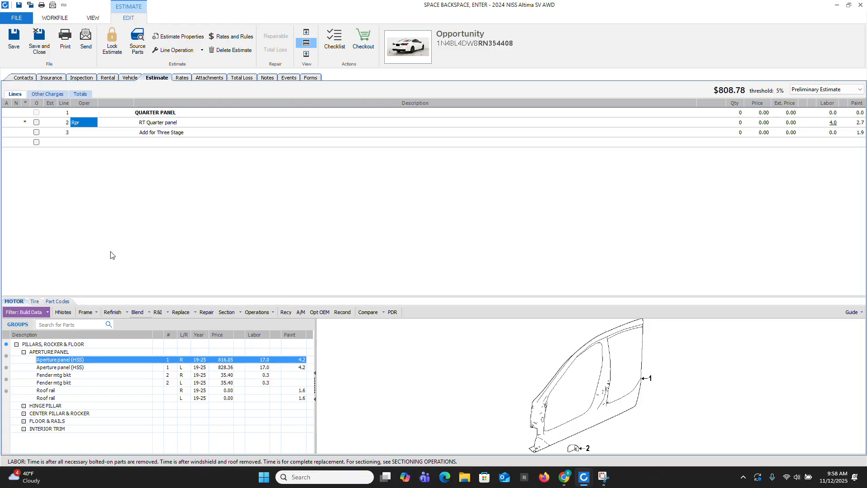
Step: Add a manual blend line described as Roof Rail with 1.0 paint hours to the estimate
{"action": "left_click", "coordinate": [90, 143]}
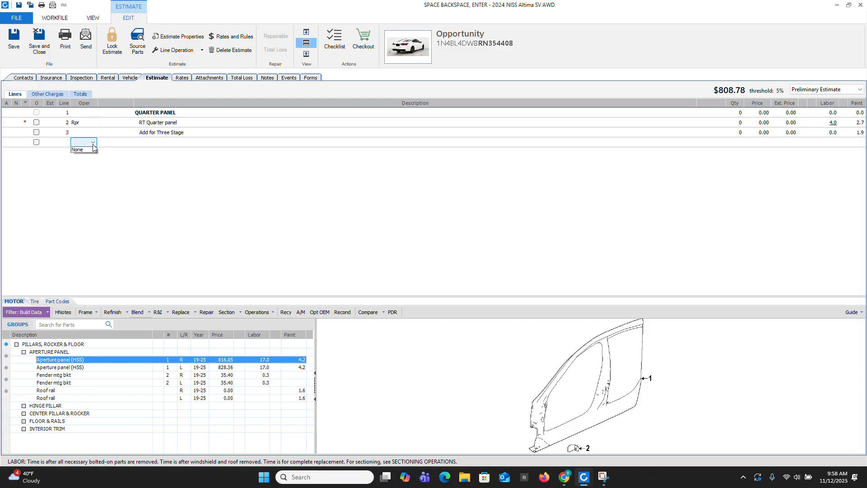
{"action": "left_click", "coordinate": [92, 143]}
{"action": "left_click", "coordinate": [80, 192]}
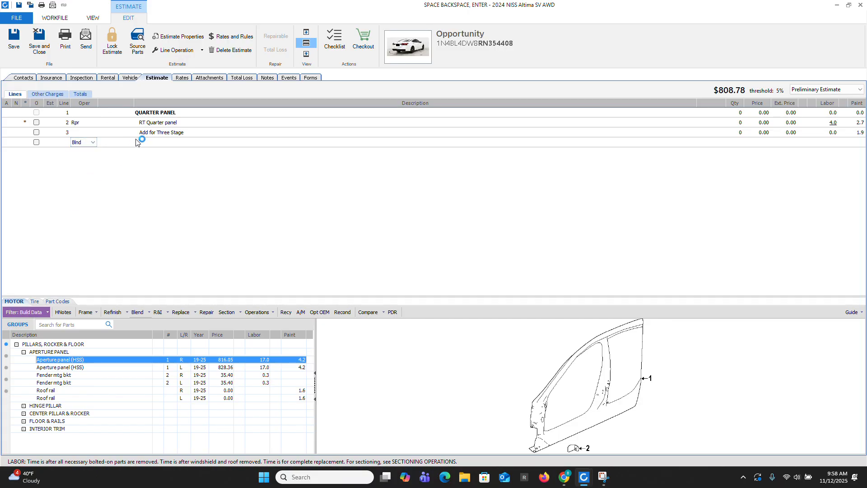
{"action": "left_click", "coordinate": [157, 143]}
{"action": "type", "text": "Ro"}
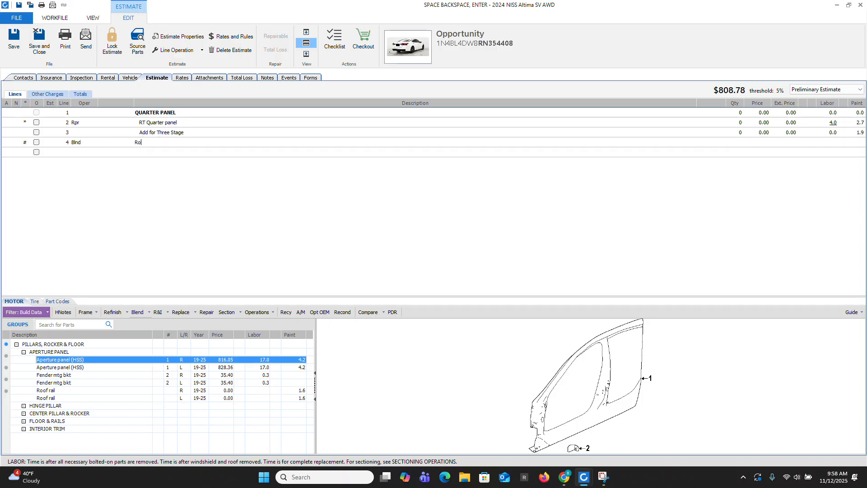
{"action": "type", "text": "of Rail"}
{"action": "key", "text": "Tab"}
{"action": "key", "text": "Tab"}
{"action": "key", "text": "Tab"}
{"action": "key", "text": "Tab"}
{"action": "key", "text": "Tab"}
{"action": "key", "text": "Tab"}
{"action": "key", "text": "Tab"}
{"action": "key", "text": "Tab"}
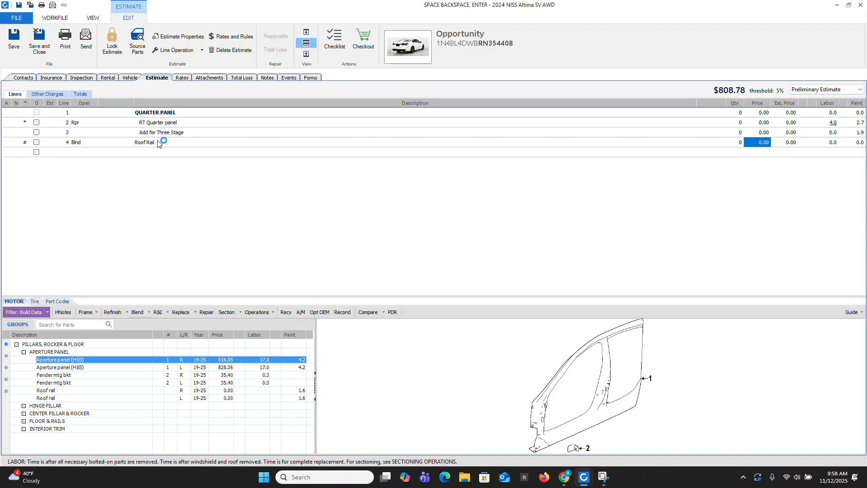
{"action": "key", "text": "BackSpace"}
{"action": "key", "text": "Return"}
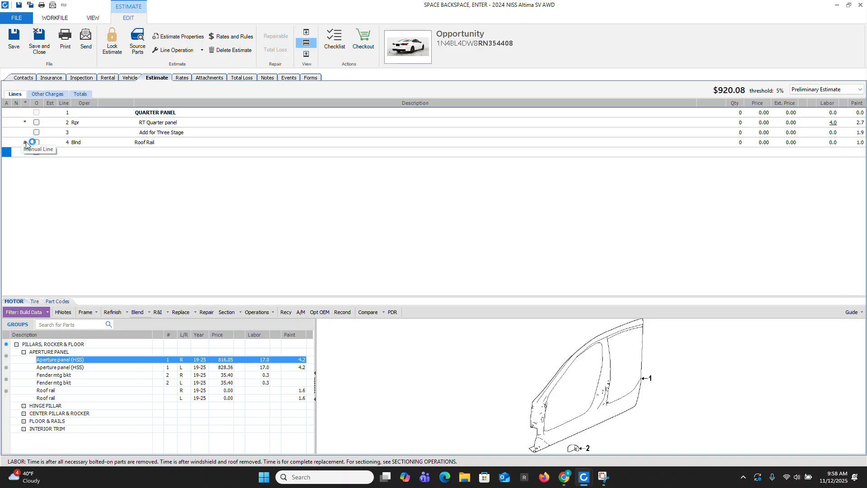
Step: Delete the manual Roof Rail line from the estimate
{"action": "right_click", "coordinate": [143, 142]}
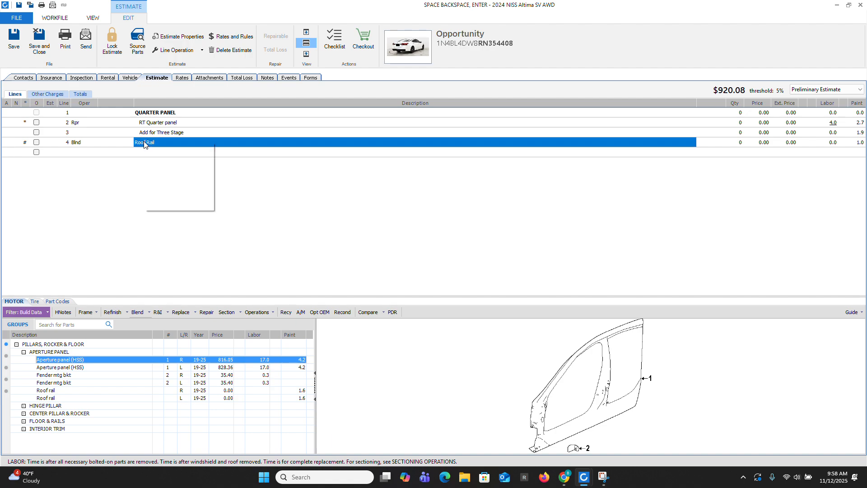
{"action": "left_click", "coordinate": [175, 180]}
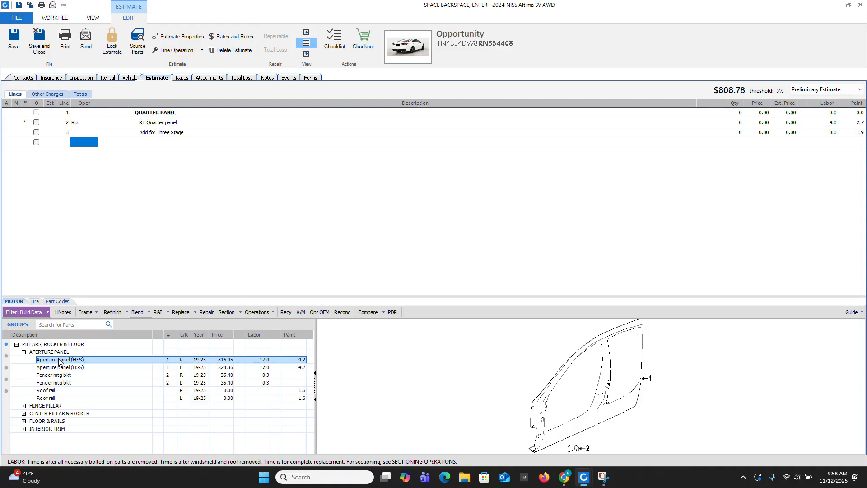
Step: Add a blend operation for the right aperture panel (HSS) and change its description to RT Roof Rail
{"action": "left_click", "coordinate": [75, 362]}
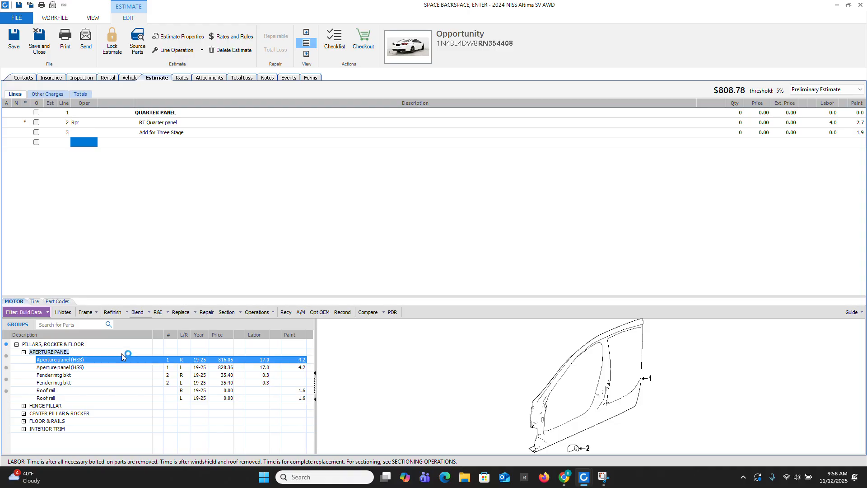
{"action": "left_click", "coordinate": [138, 319]}
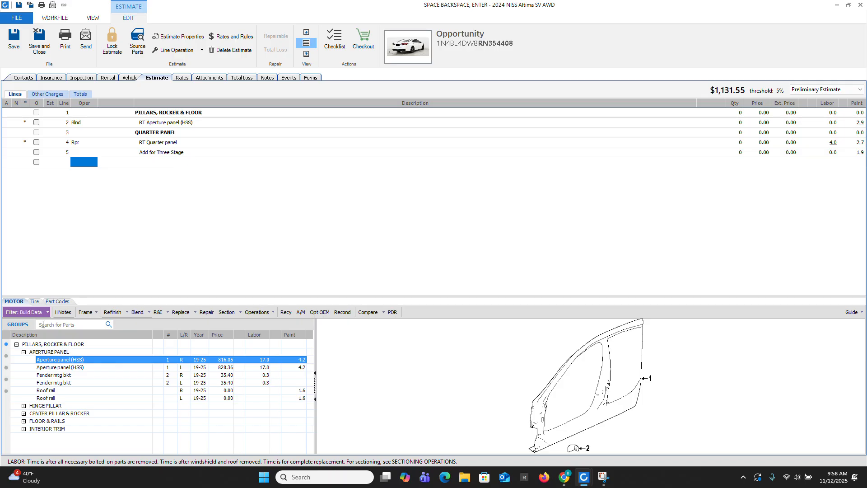
{"action": "left_click", "coordinate": [204, 124]}
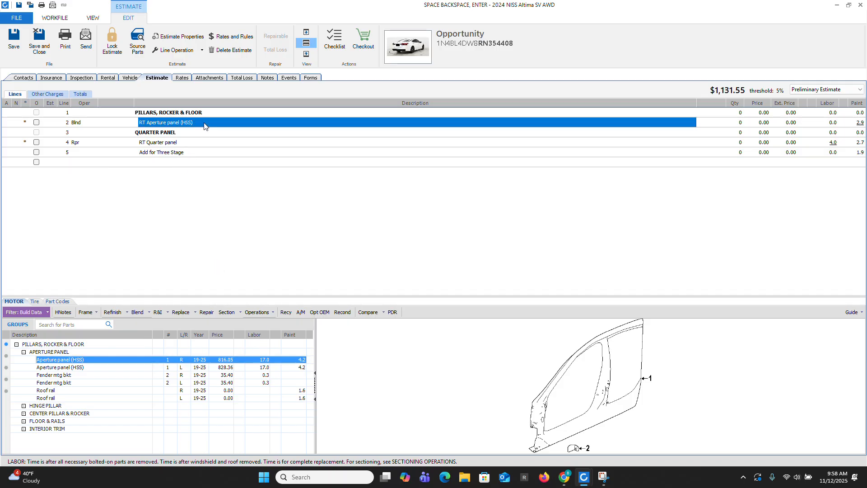
{"action": "left_click", "coordinate": [204, 123]}
{"action": "left_click_drag", "start_coordinate": [185, 125], "coordinate": [150, 125]}
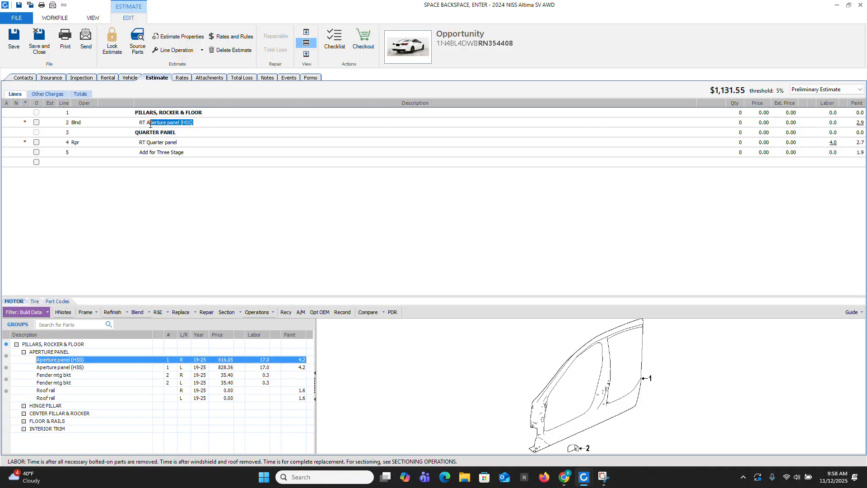
{"action": "key", "text": "BackSpace"}
Step: Set the paint time of the RT Roof Rail blend line to 1.0 hours
{"action": "key", "text": "Tab"}
{"action": "key", "text": "Tab"}
{"action": "key", "text": "Tab"}
{"action": "key", "text": "Tab"}
{"action": "key", "text": "Tab"}
{"action": "key", "text": "Tab"}
{"action": "key", "text": "Tab"}
{"action": "key", "text": "Tab"}
{"action": "key", "text": "Tab"}
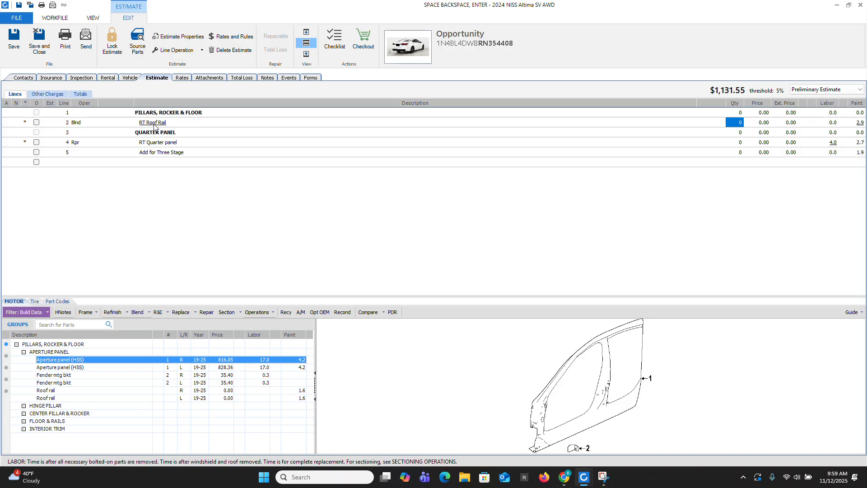
{"action": "type", "text": "1"}
{"action": "key", "text": "Return"}
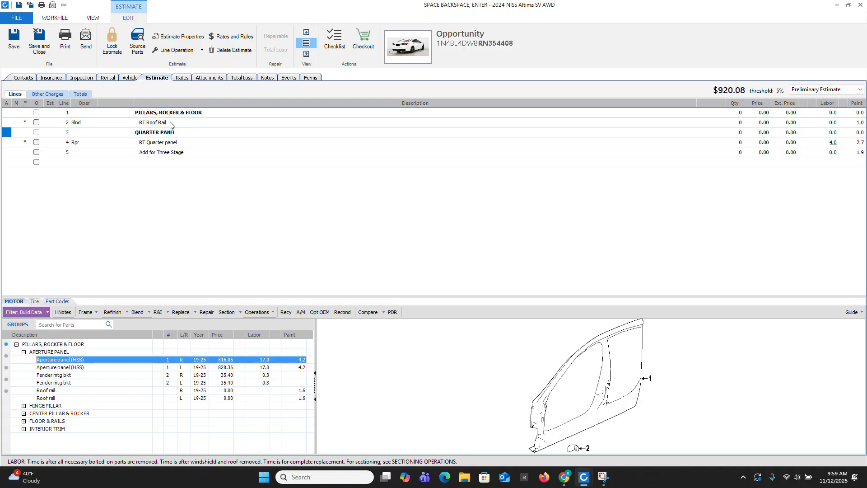
{"action": "left_click", "coordinate": [170, 125]}
{"action": "key", "text": "Tab"}
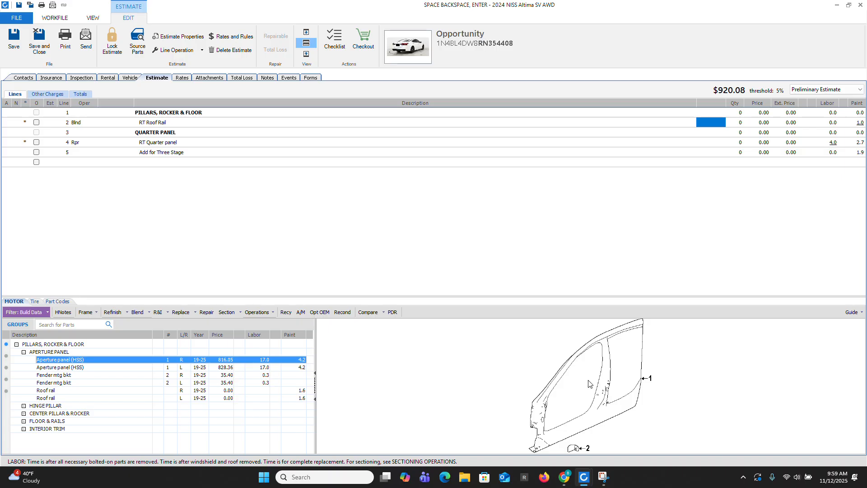
Step: Switch to the estimate for the 2023 CHEV Traverse
{"action": "mouse_move", "coordinate": [582, 482]}
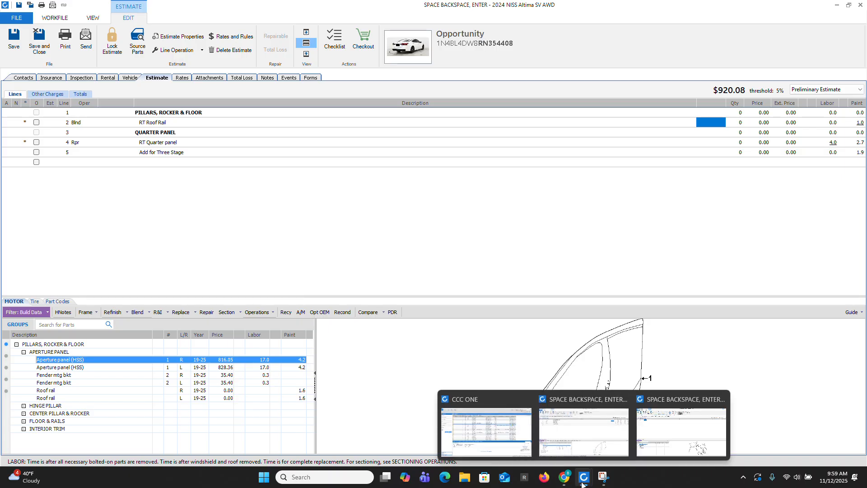
{"action": "left_click", "coordinate": [664, 435]}
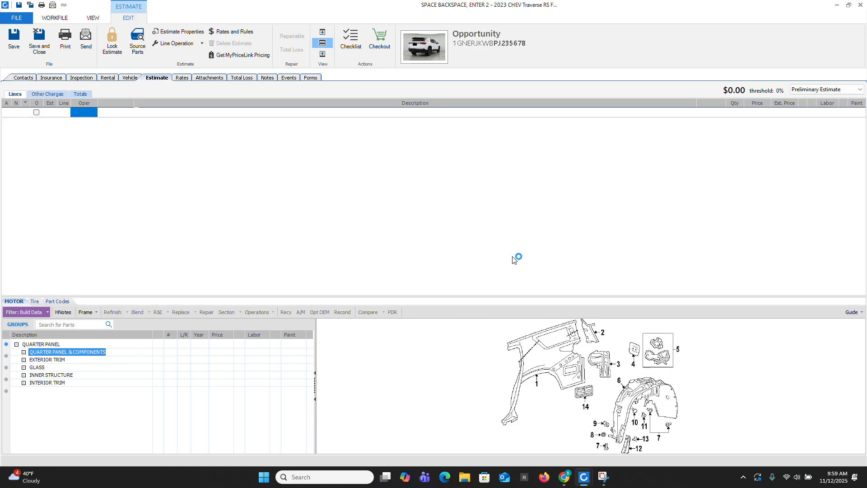
Step: Add the right quarter panel as a replacement line from Quarter Panel & Components, and delete that line again
{"action": "double_click", "coordinate": [72, 353]}
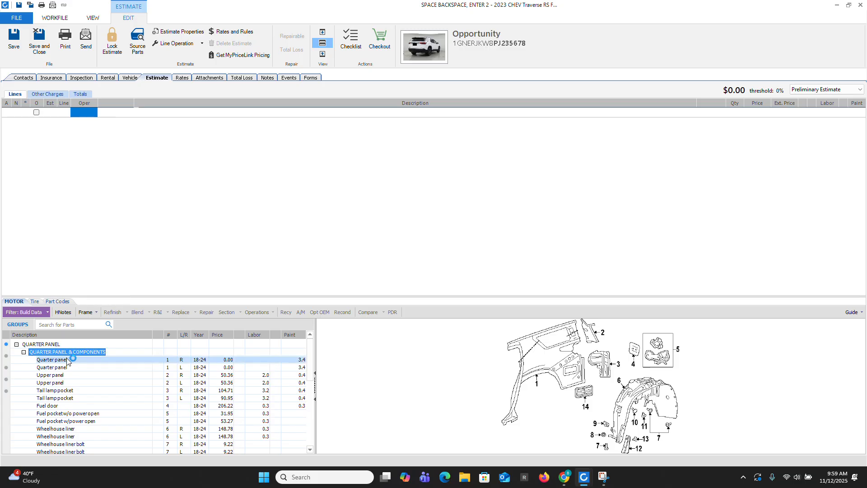
{"action": "left_click", "coordinate": [228, 360]}
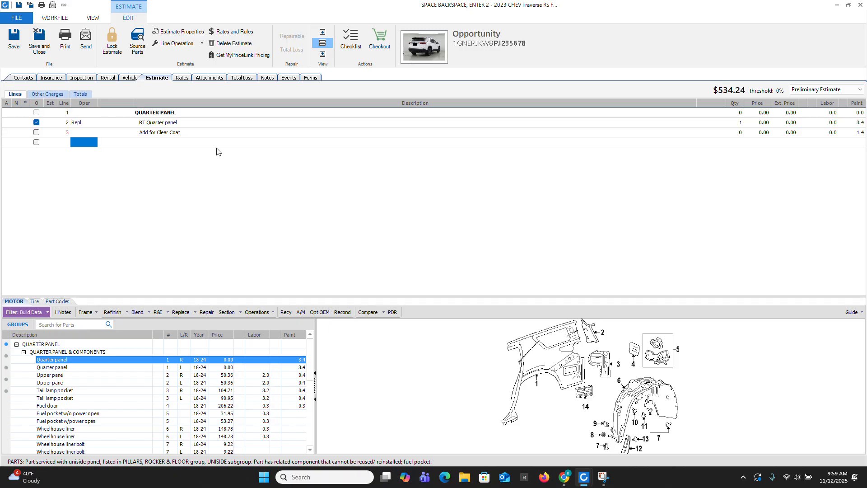
{"action": "right_click", "coordinate": [173, 126]}
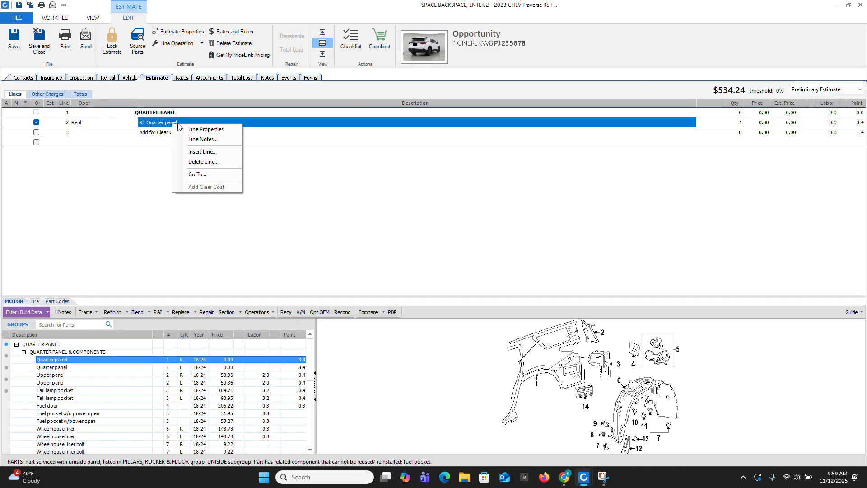
{"action": "left_click", "coordinate": [194, 163]}
Step: Add a sectioning operation for the right uniside panel from the Pillars, Rocker & Floor group, using the quarter panel section time
{"action": "left_click", "coordinate": [17, 324]}
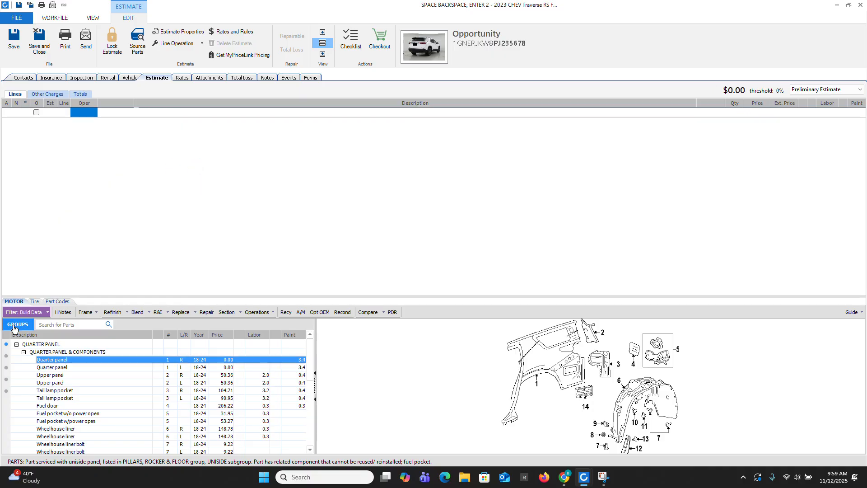
{"action": "left_click", "coordinate": [169, 413]}
{"action": "double_click", "coordinate": [38, 352]}
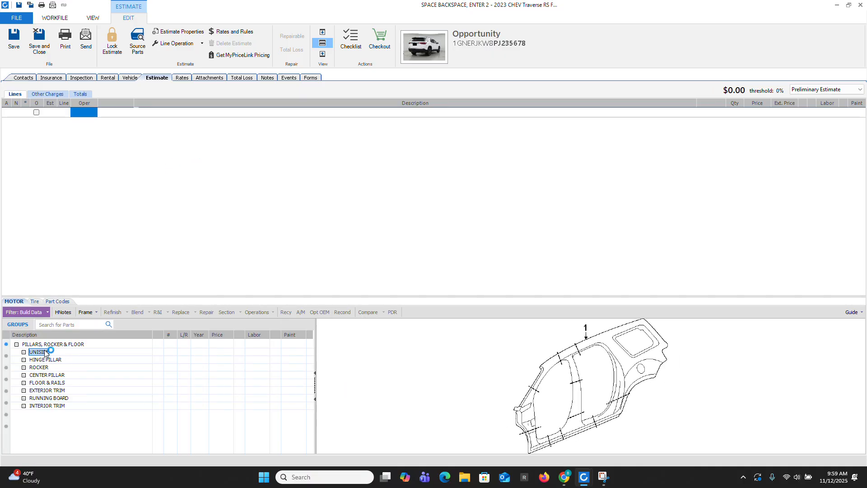
{"action": "left_click", "coordinate": [44, 360]}
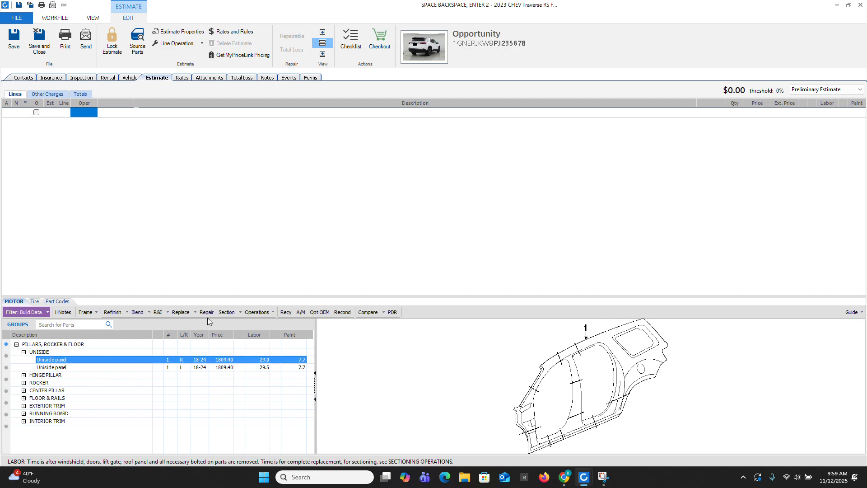
{"action": "left_click", "coordinate": [227, 314]}
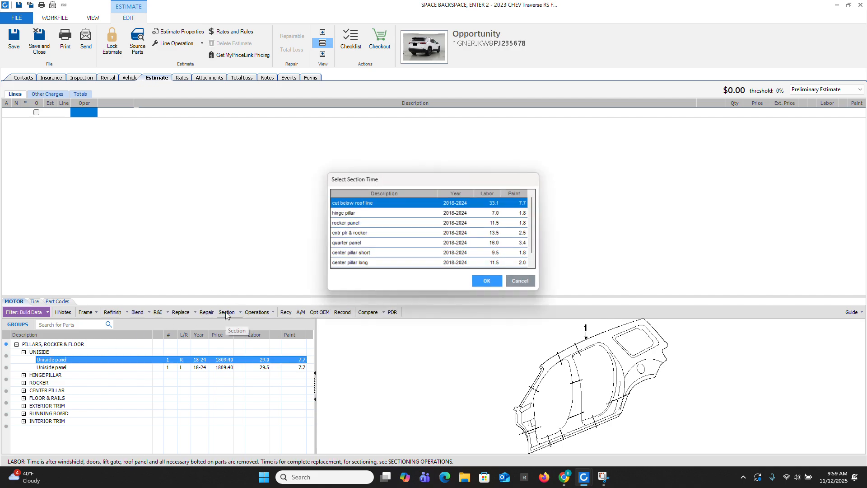
{"action": "left_click", "coordinate": [353, 242]}
{"action": "left_click", "coordinate": [475, 282]}
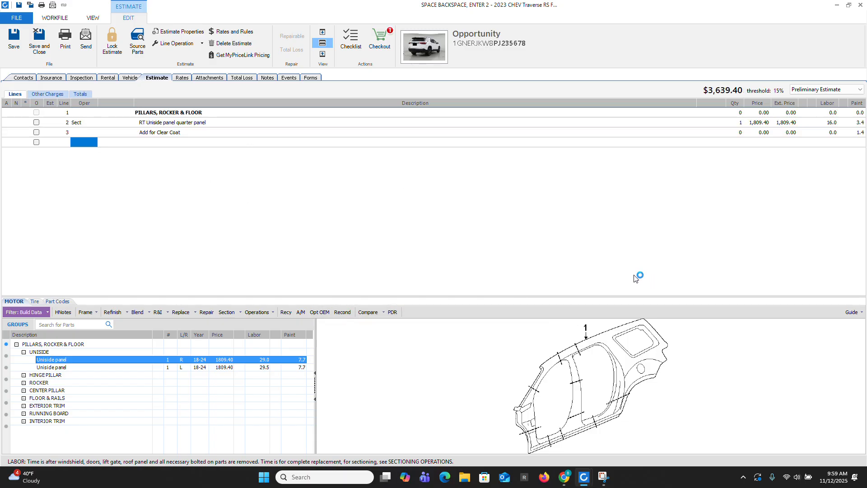
Step: Switch to the browser to examine the ALLDATA quarter outer panel sectioning illustration, and return to the Traverse estimate in CCC ONE
{"action": "double_click", "coordinate": [303, 361]}
{"action": "mouse_move", "coordinate": [565, 480]}
{"action": "left_click", "coordinate": [614, 429]}
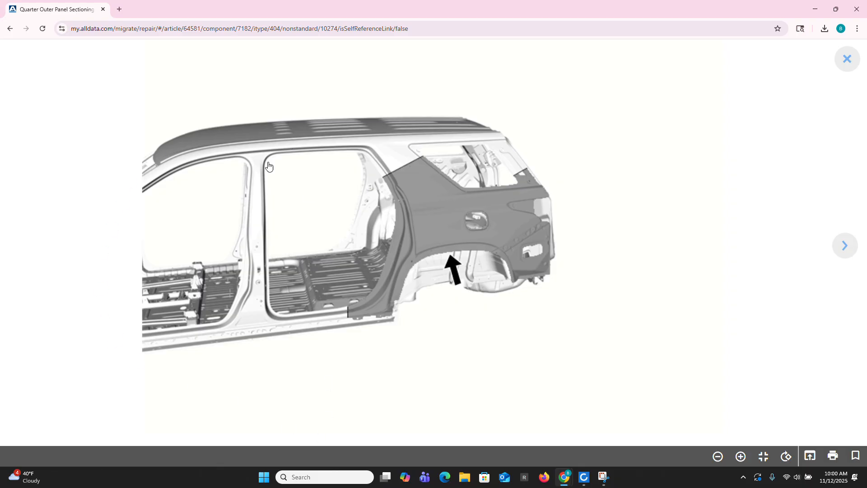
{"action": "mouse_move", "coordinate": [585, 480]}
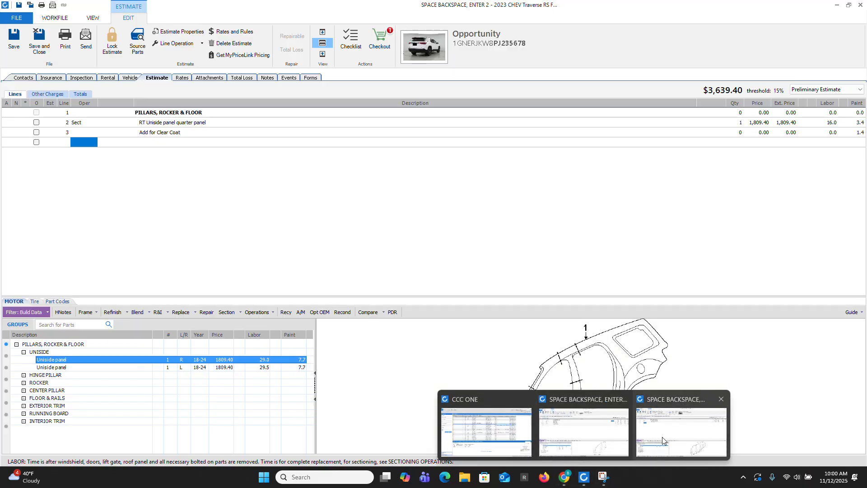
{"action": "left_click", "coordinate": [662, 437]}
Step: Try to add a repair operation for the right uniside panel
{"action": "left_click", "coordinate": [175, 146]}
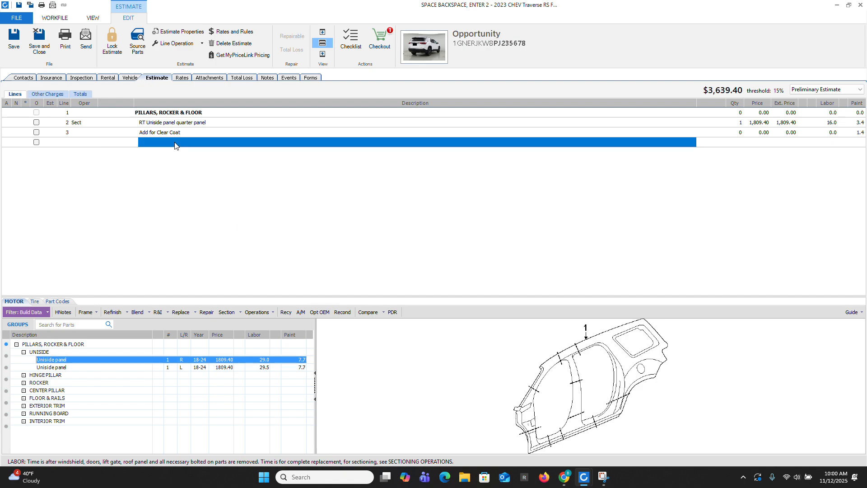
{"action": "left_click", "coordinate": [75, 368]}
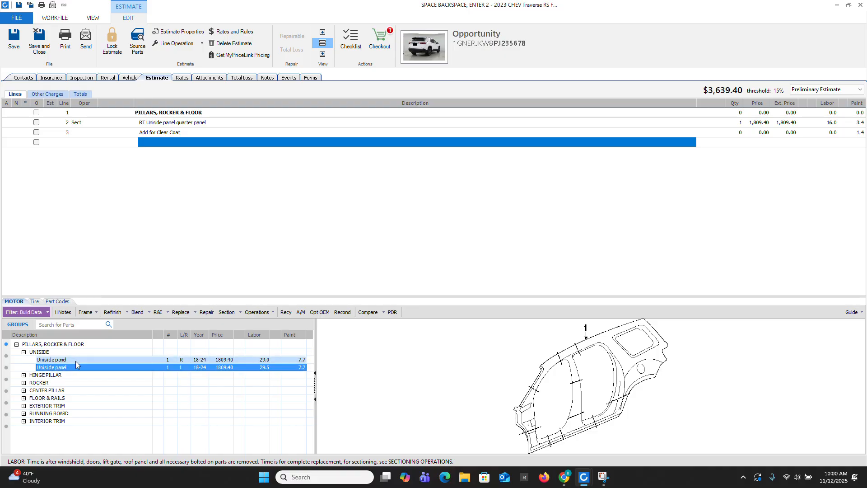
{"action": "left_click", "coordinate": [162, 359]}
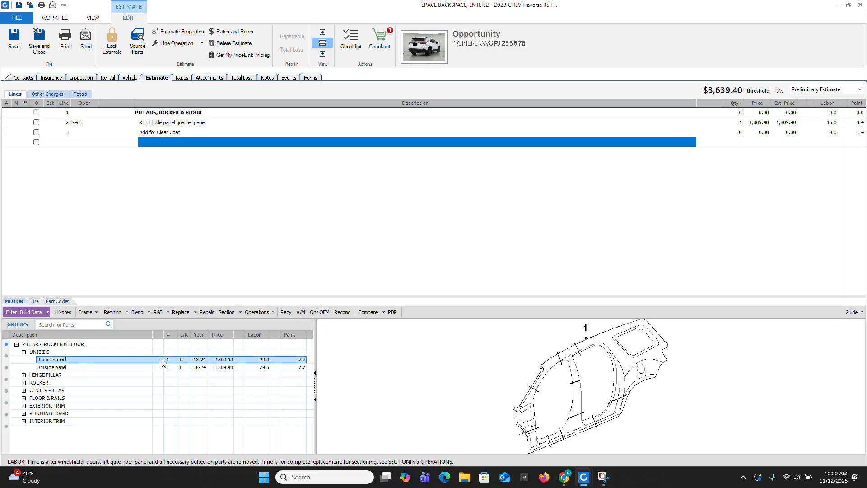
{"action": "left_click", "coordinate": [213, 314]}
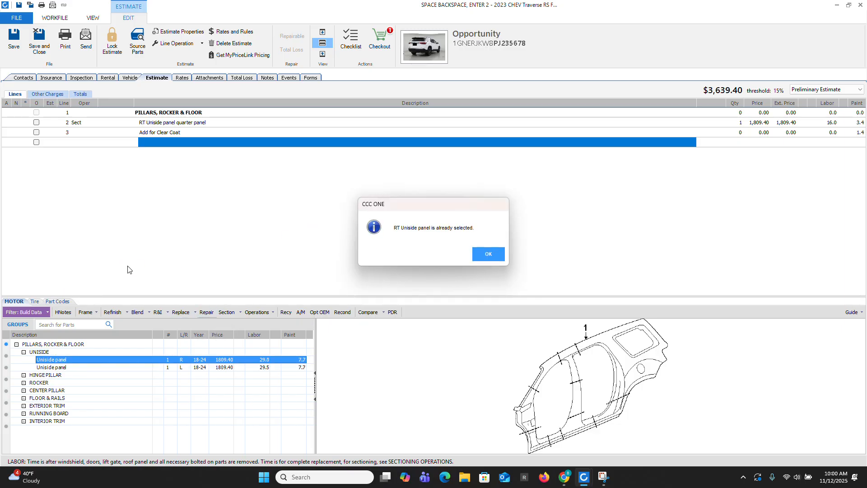
{"action": "left_click", "coordinate": [480, 259]}
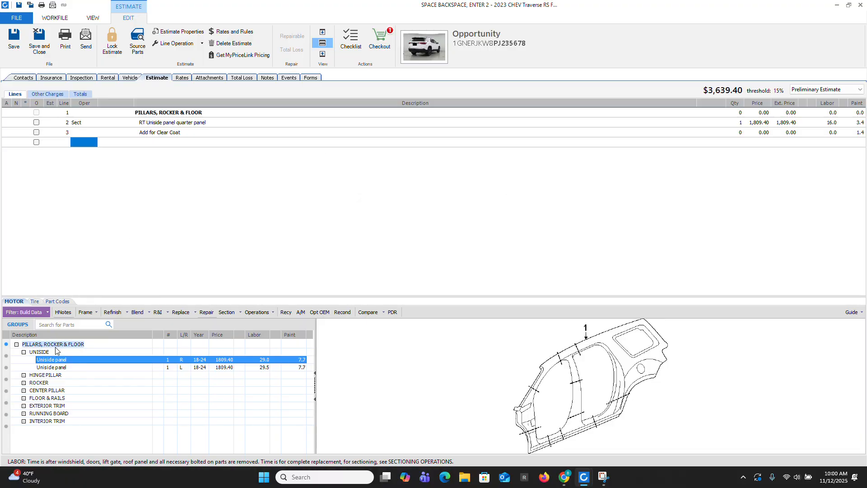
Step: Add a repair operation for the left uniside panel with 4.5 body labor hours and 3.1 refinish hours
{"action": "left_click", "coordinate": [95, 368]}
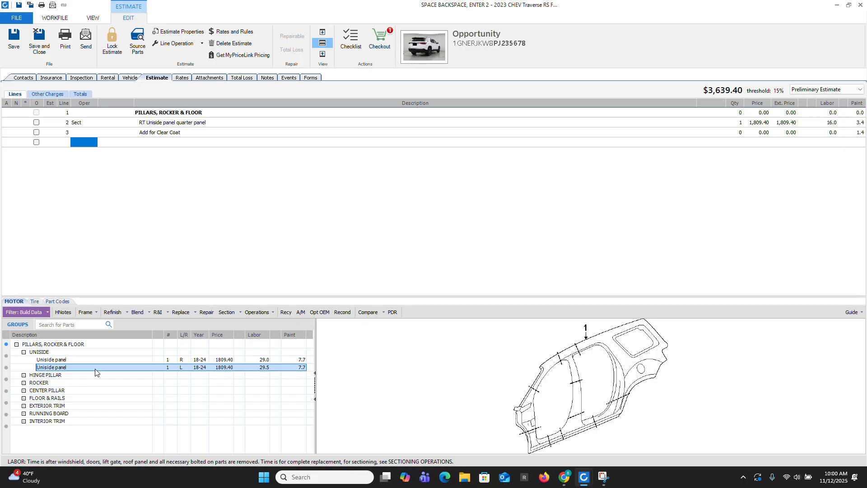
{"action": "left_click", "coordinate": [207, 313]}
{"action": "type", "text": "4.5"}
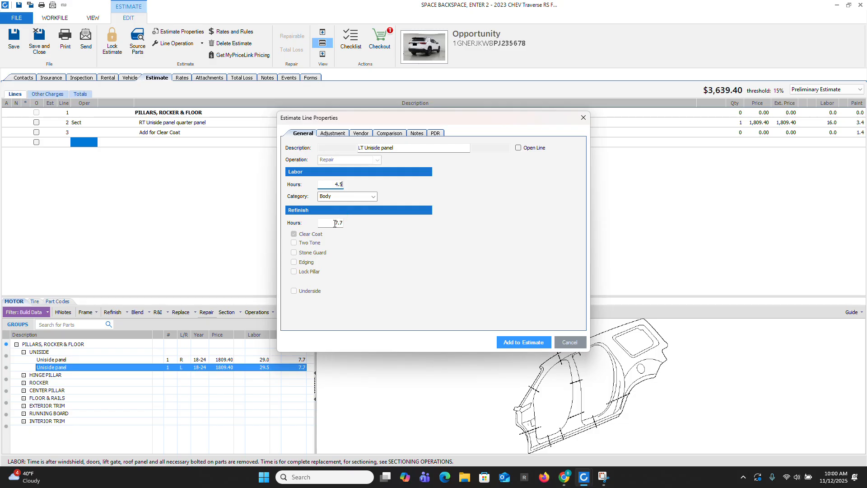
{"action": "left_click", "coordinate": [337, 223]}
{"action": "type", "text": "3.1"}
{"action": "left_click", "coordinate": [516, 342]}
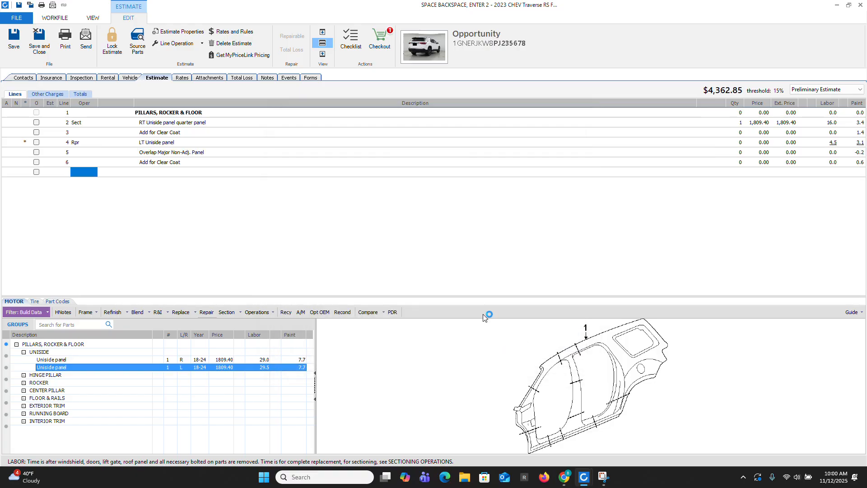
Step: Override the uniside panel repair line's description with the side prefix RT
{"action": "left_click", "coordinate": [143, 143]}
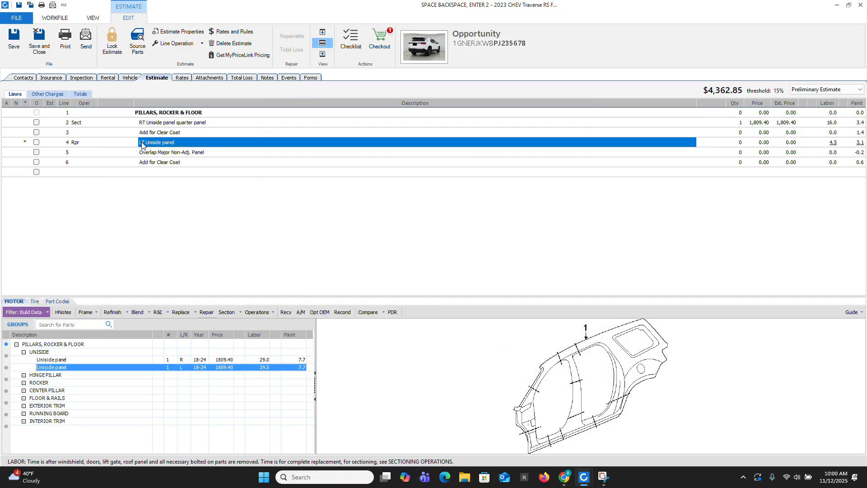
{"action": "left_click", "coordinate": [141, 144]}
{"action": "left_click", "coordinate": [142, 143]}
{"action": "key", "text": "BackSpace"}
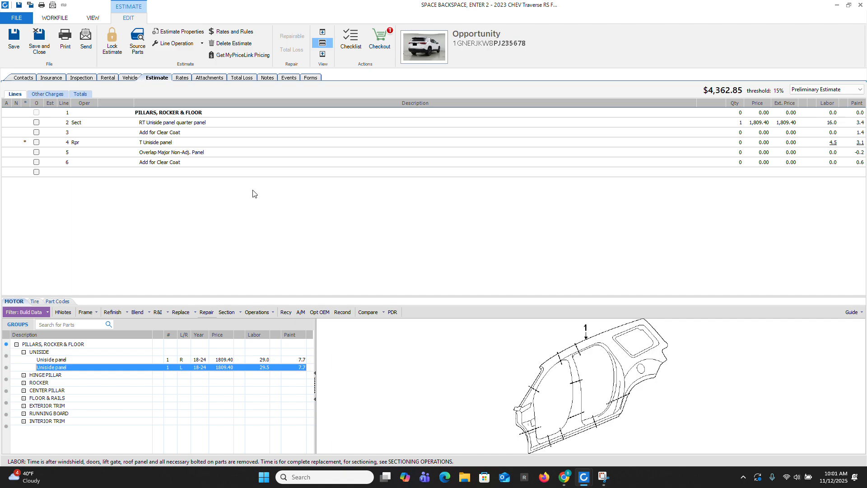
{"action": "type", "text": "R"}
{"action": "key", "text": "Return"}
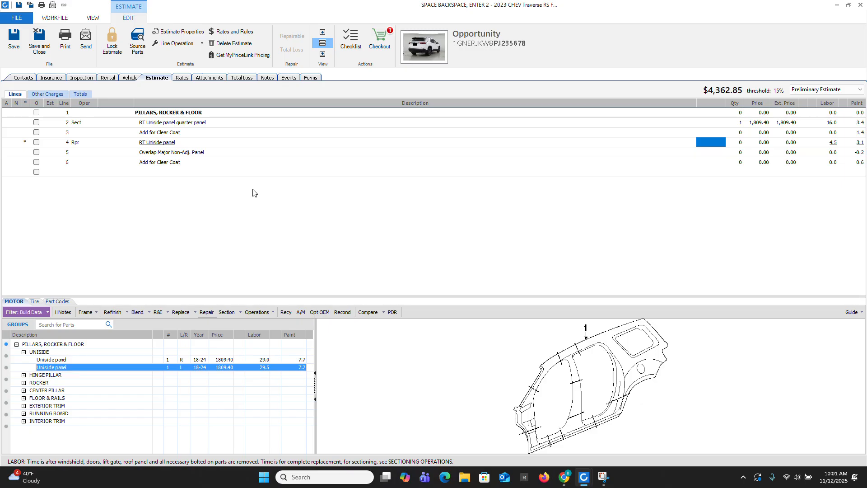
Step: Append "Welded Seams Beyond 150 Grit" to the uniside panel repair description, and recommit the text to remove its underline
{"action": "left_click", "coordinate": [196, 140]}
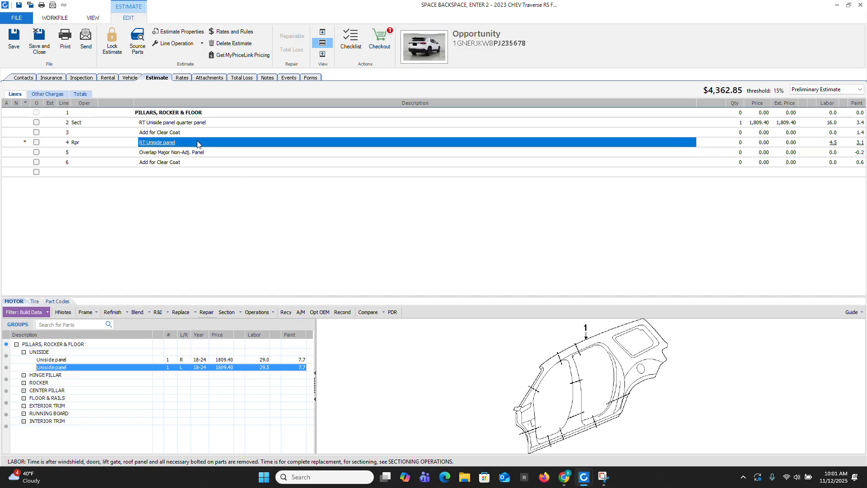
{"action": "left_click", "coordinate": [198, 141]}
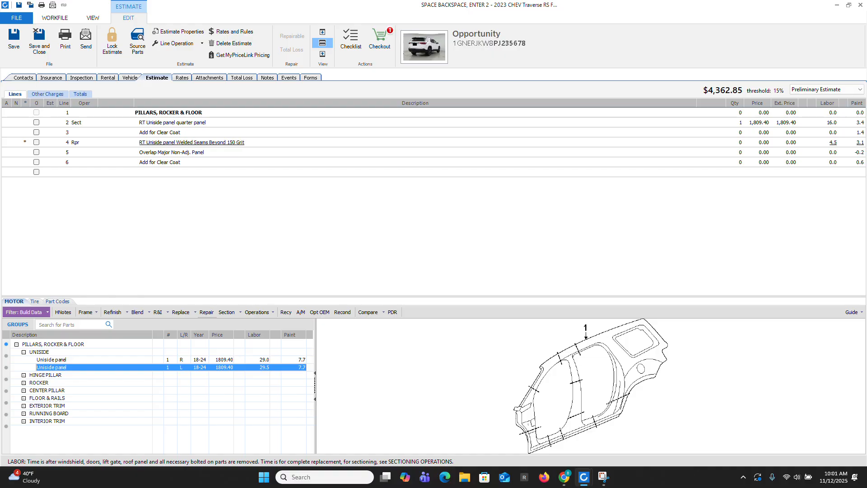
{"action": "key", "text": "Return"}
{"action": "key", "text": "Return"}
{"action": "left_click", "coordinate": [264, 145]}
{"action": "left_click", "coordinate": [265, 144]}
{"action": "key", "text": "Return"}
{"action": "key", "text": "Return"}
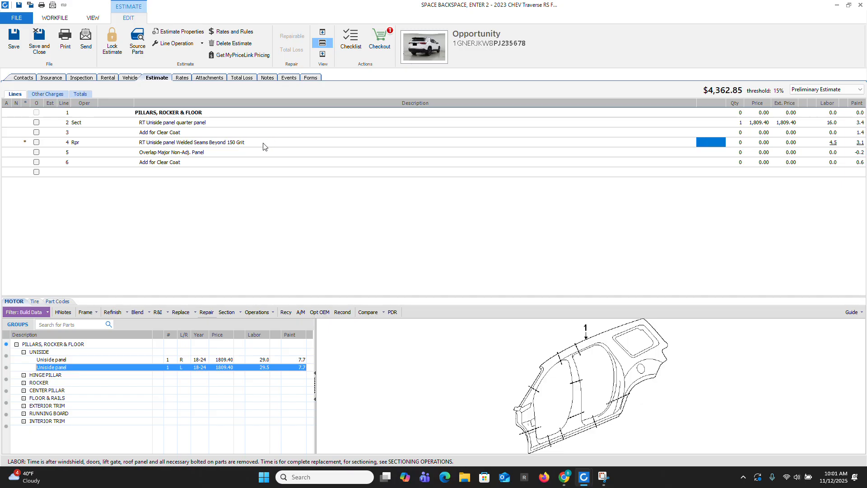
Step: Delete the uniside panel repair line from the estimate
{"action": "right_click", "coordinate": [204, 144]}
{"action": "left_click", "coordinate": [235, 184]}
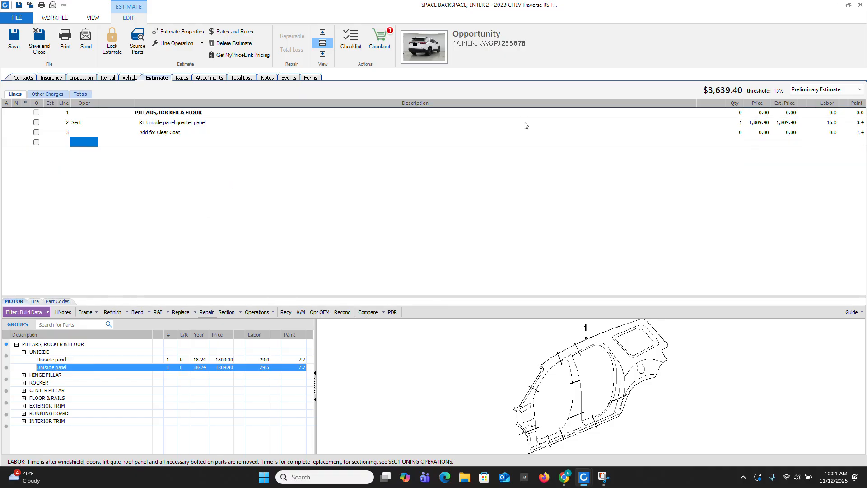
Step: Set the paint time of the sectioned right uniside quarter panel line to 7.7 hours
{"action": "left_click", "coordinate": [855, 123]}
{"action": "type", "text": "7.7"}
{"action": "key", "text": "Return"}
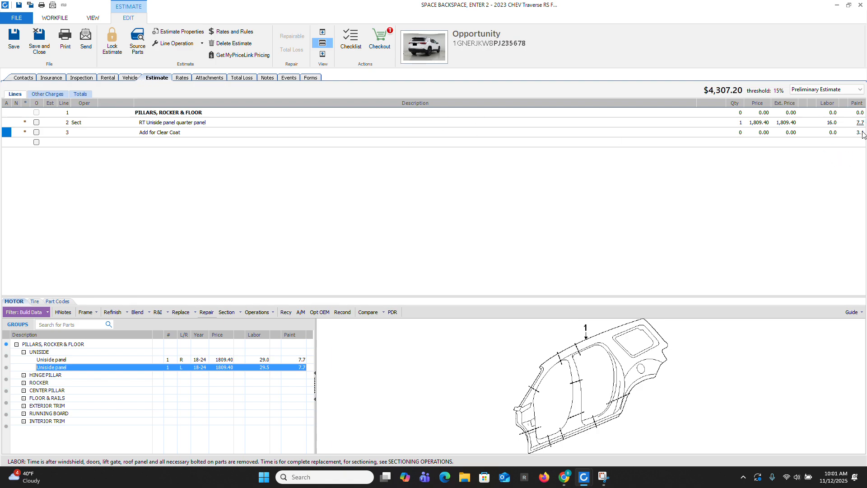
Step: Add a refinish operation for the right rocker molding w/o body color from the Exterior Trim group
{"action": "left_click", "coordinate": [213, 141]}
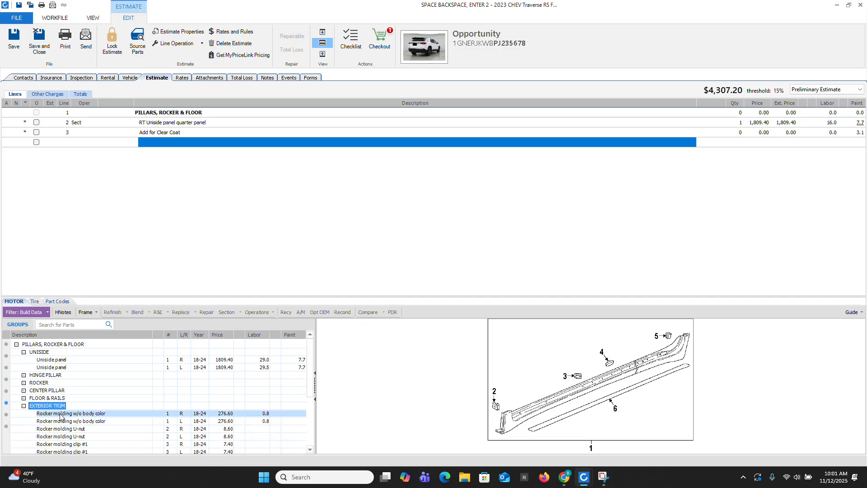
{"action": "left_click", "coordinate": [61, 414]}
{"action": "left_click", "coordinate": [296, 416]}
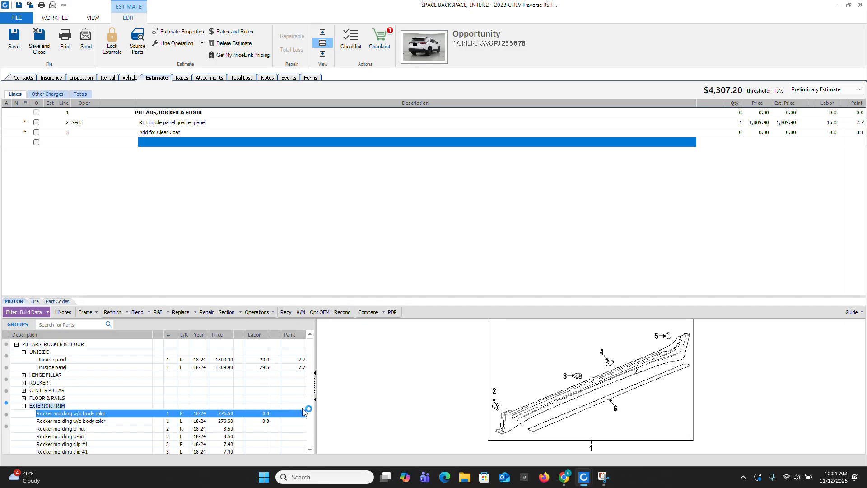
{"action": "left_click", "coordinate": [112, 312]}
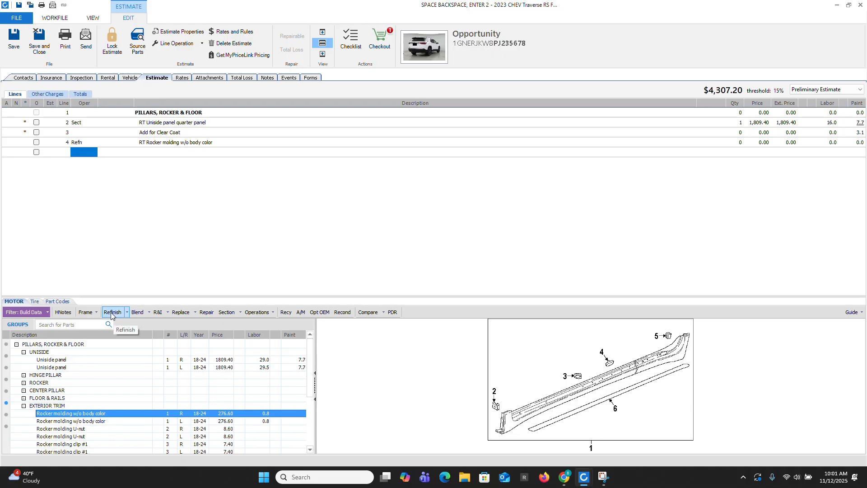
Step: Override the rocker molding refinish line's description with "Feather Prime and Block" and set its paint time to 4.5 hours
{"action": "left_click", "coordinate": [157, 143]}
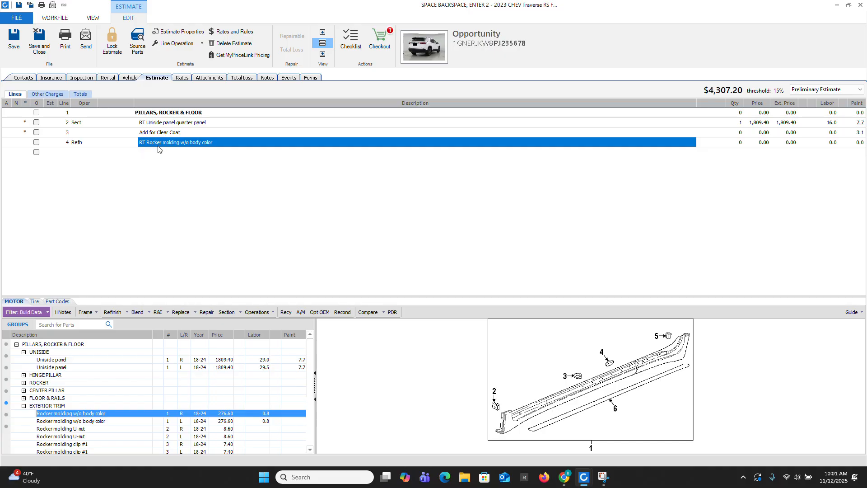
{"action": "type", "text": "Feather Prime and Blo"}
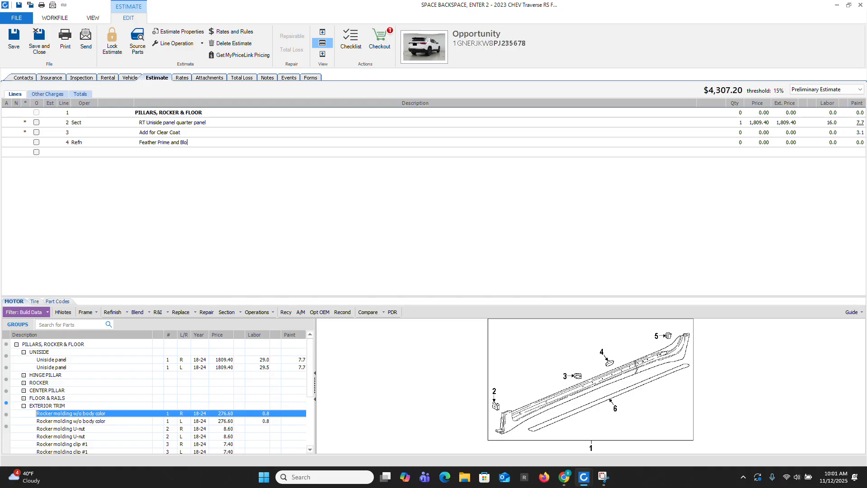
{"action": "type", "text": "ck"}
{"action": "key", "text": "Return"}
{"action": "key", "text": "Return"}
{"action": "key", "text": "Return"}
{"action": "key", "text": "Return"}
{"action": "key", "text": "Return"}
{"action": "key", "text": "Return"}
{"action": "key", "text": "Return"}
{"action": "key", "text": "Return"}
{"action": "type", "text": "4"}
{"action": "key", "text": "Return"}
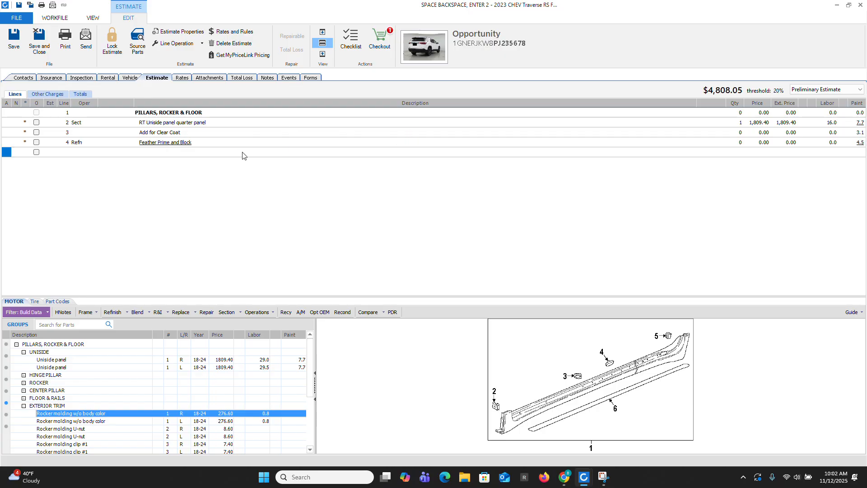
Step: Append "Welded Seams" to the Feather Prime and Block description, and recommit the text to remove its underline
{"action": "left_click", "coordinate": [202, 145]}
{"action": "left_click", "coordinate": [210, 145]}
{"action": "key", "text": "Tab"}
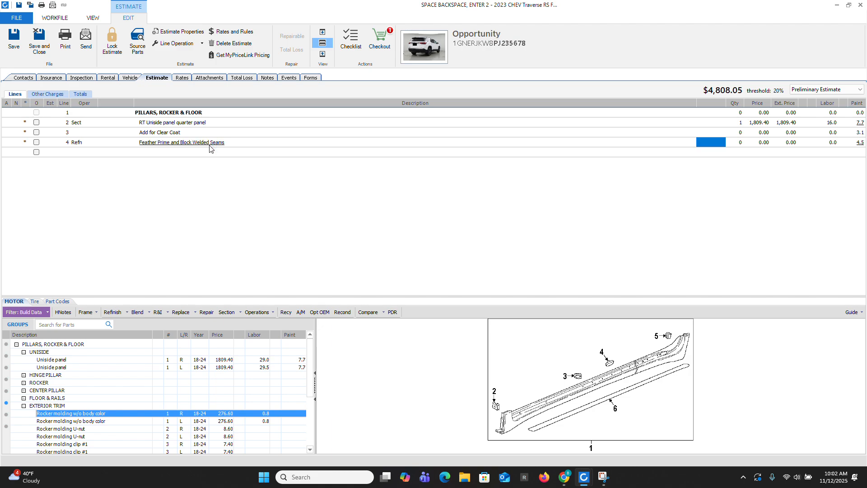
{"action": "left_click", "coordinate": [264, 144]}
{"action": "left_click", "coordinate": [265, 143]}
{"action": "key", "text": "Tab"}
{"action": "left_click", "coordinate": [605, 479]}
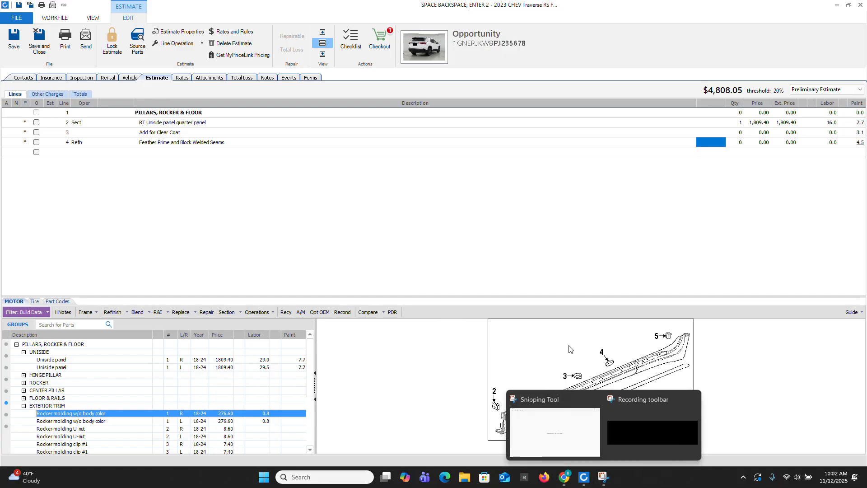